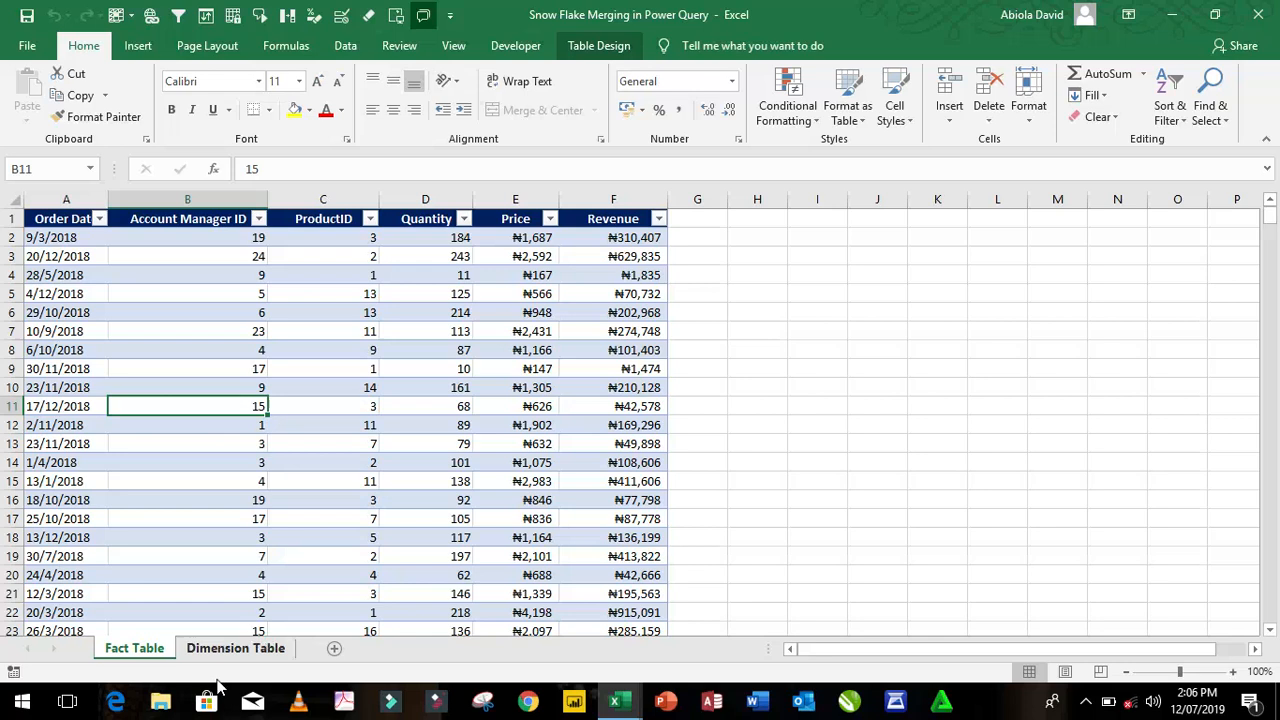
# Create a new blank workbook and start a workbook query on the file Snow Flake Merging in Power Query.
pyautogui.click(258, 650)
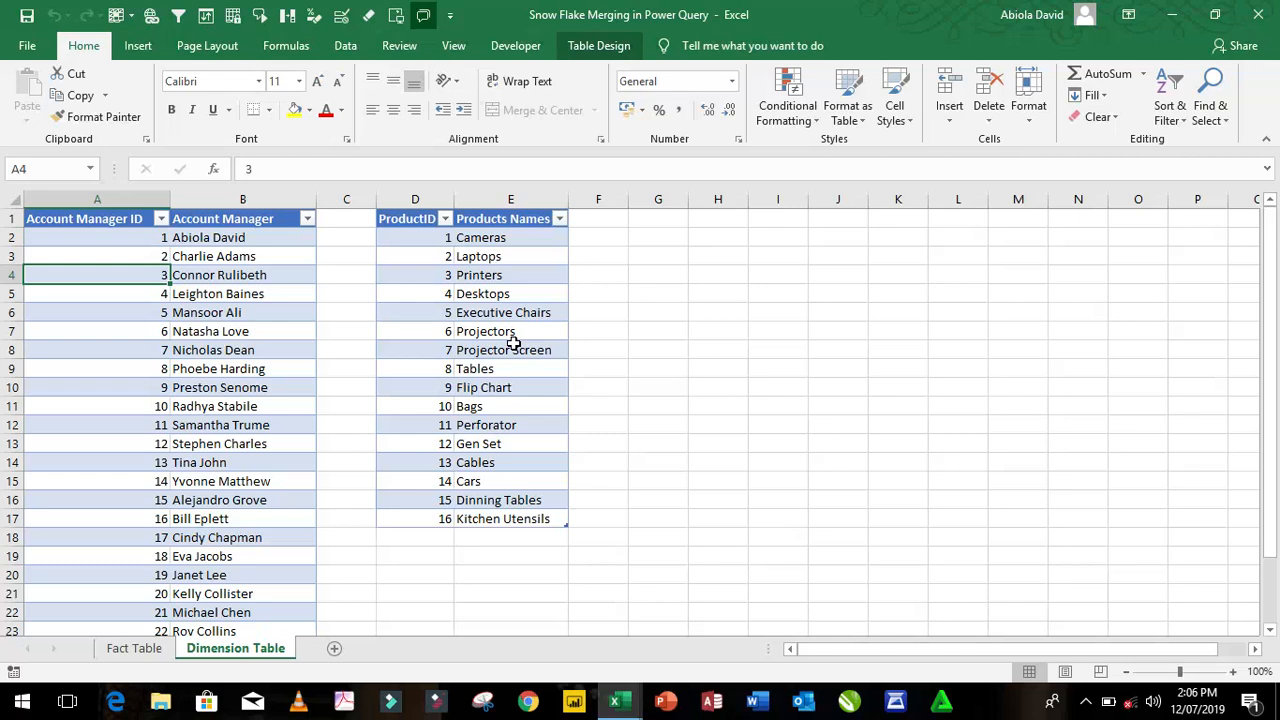
pyautogui.click(134, 650)
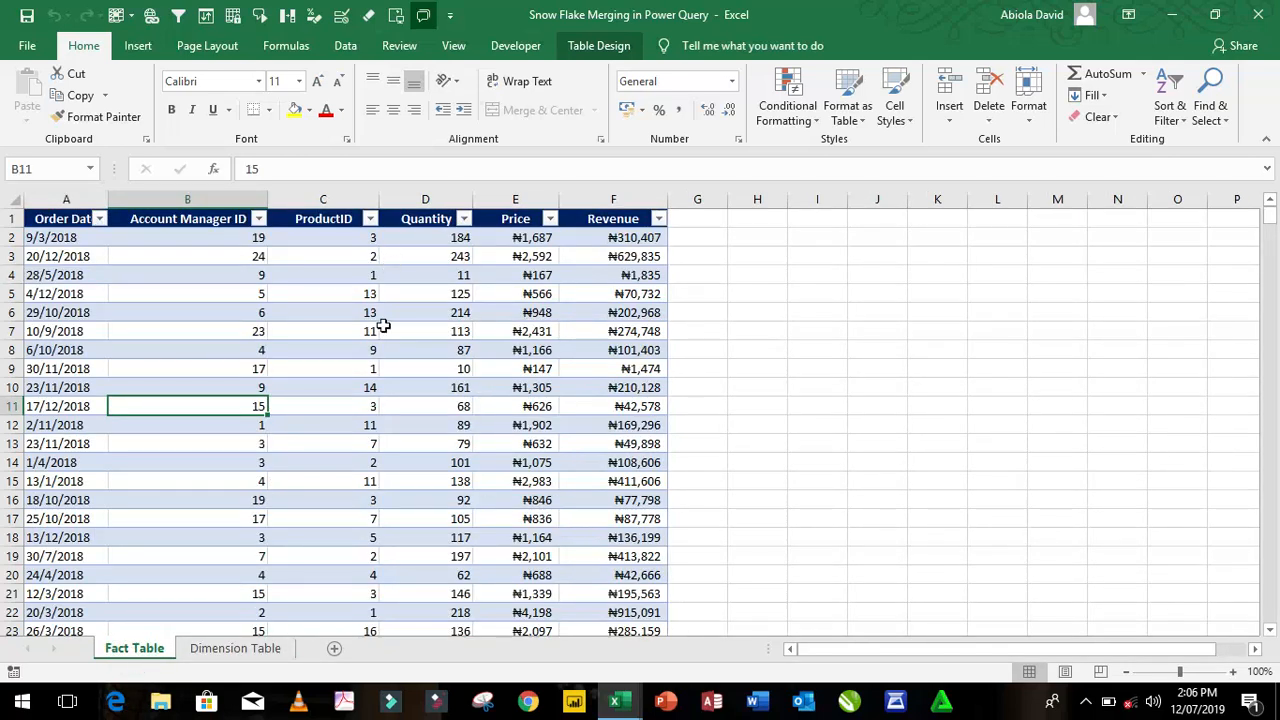
pyautogui.hotkey('ctrl', 'n')
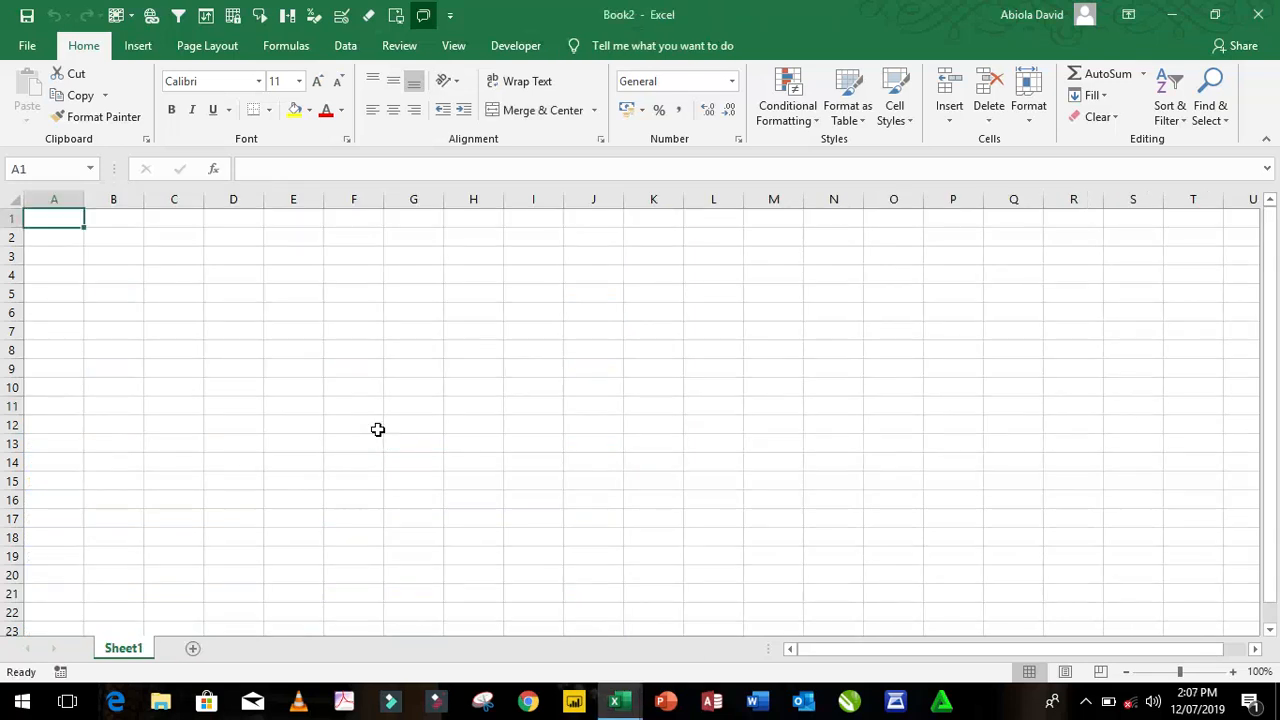
pyautogui.click(346, 46)
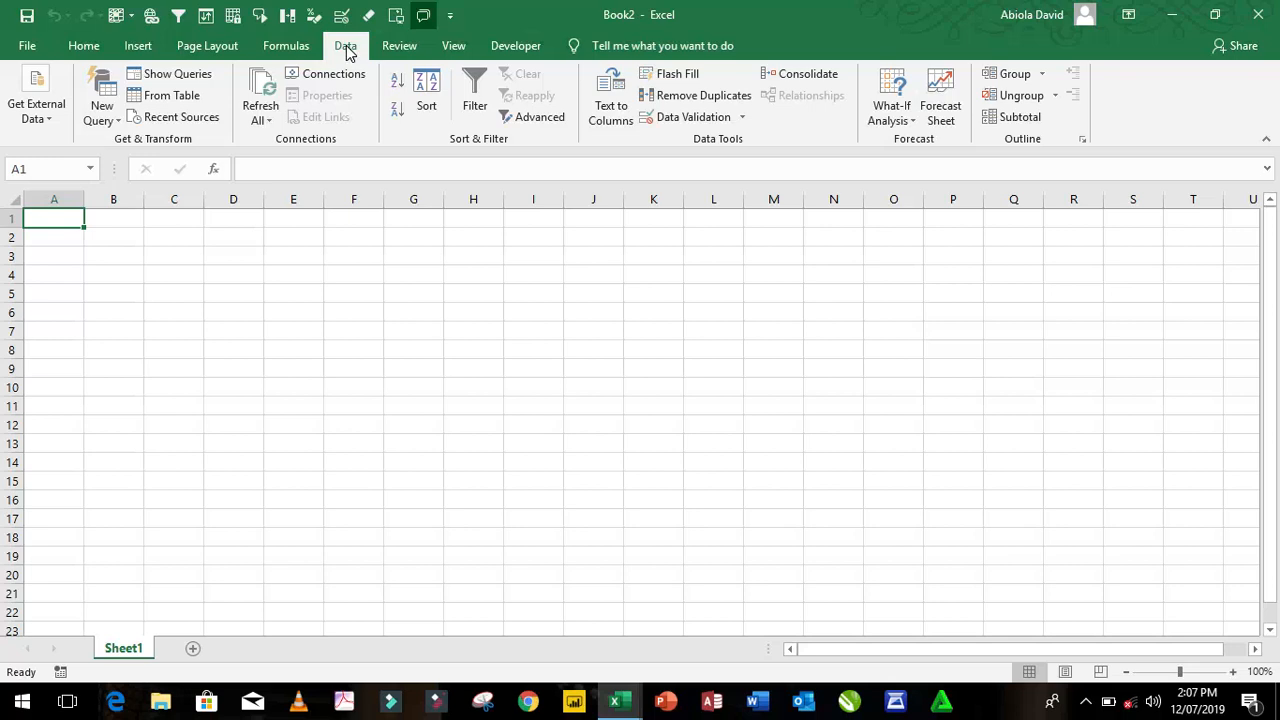
pyautogui.click(98, 118)
pyautogui.moveTo(140, 150)
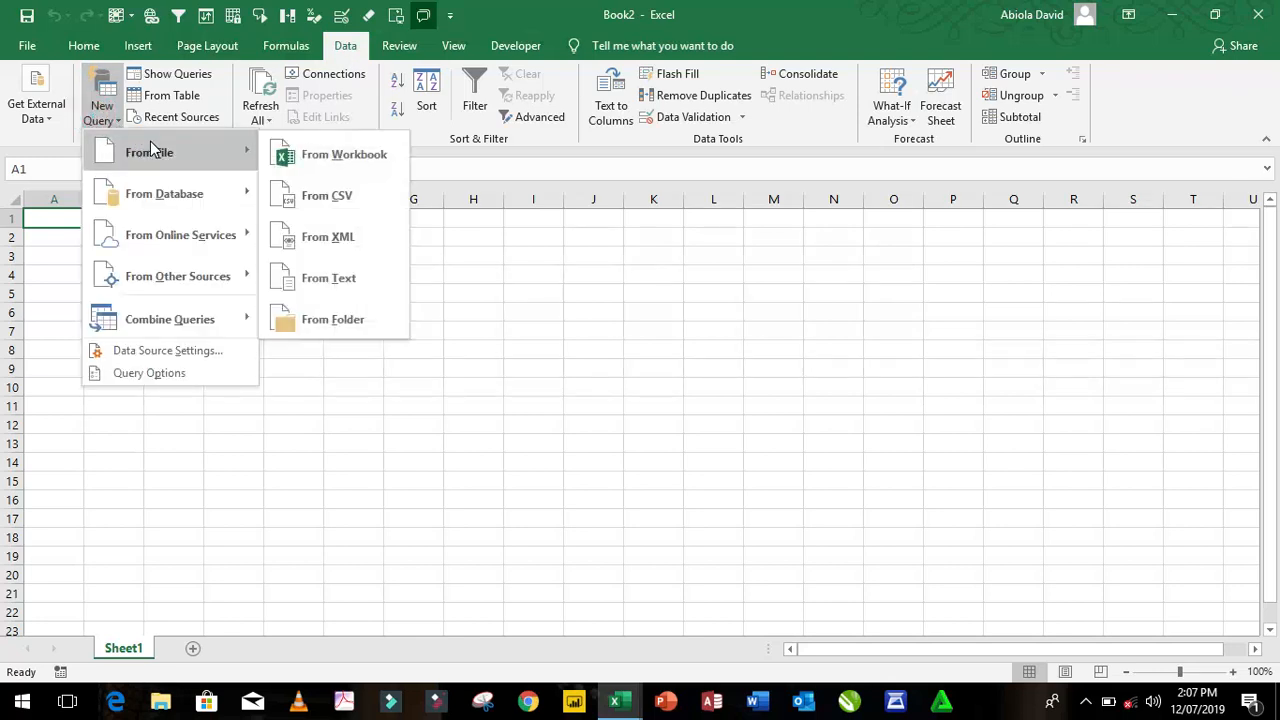
pyautogui.click(325, 155)
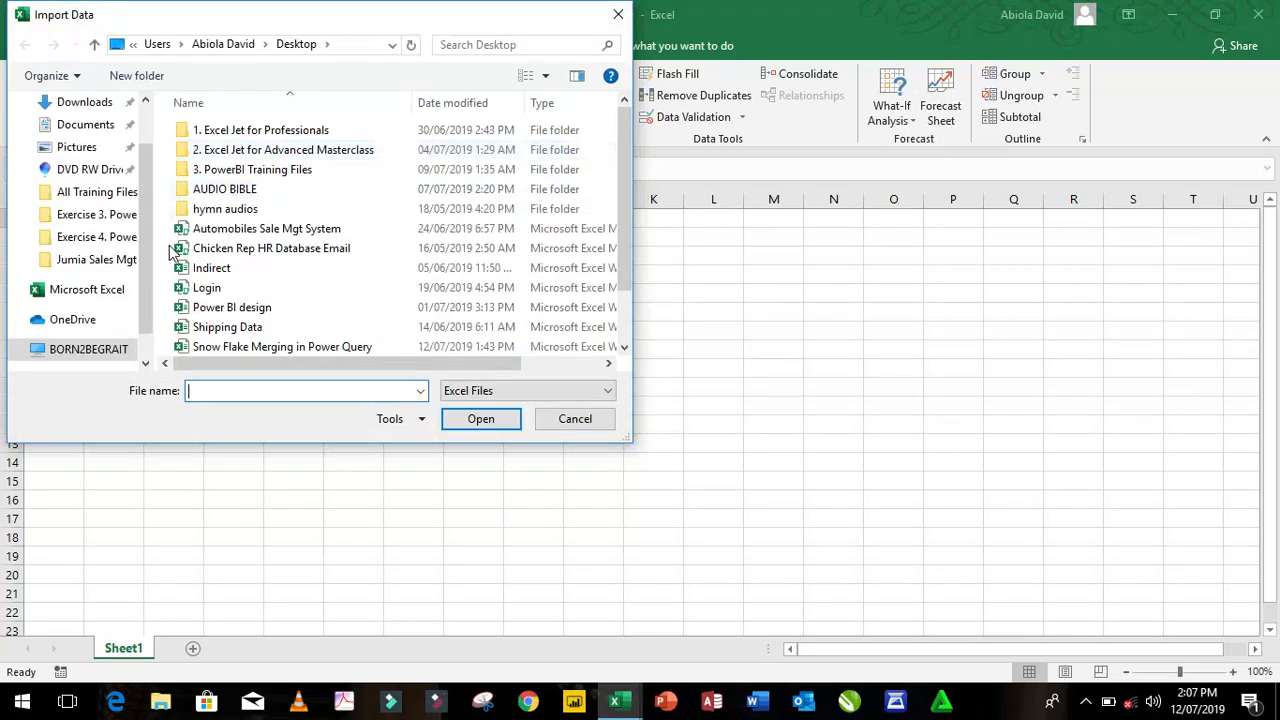
pyautogui.click(309, 348)
pyautogui.click(484, 420)
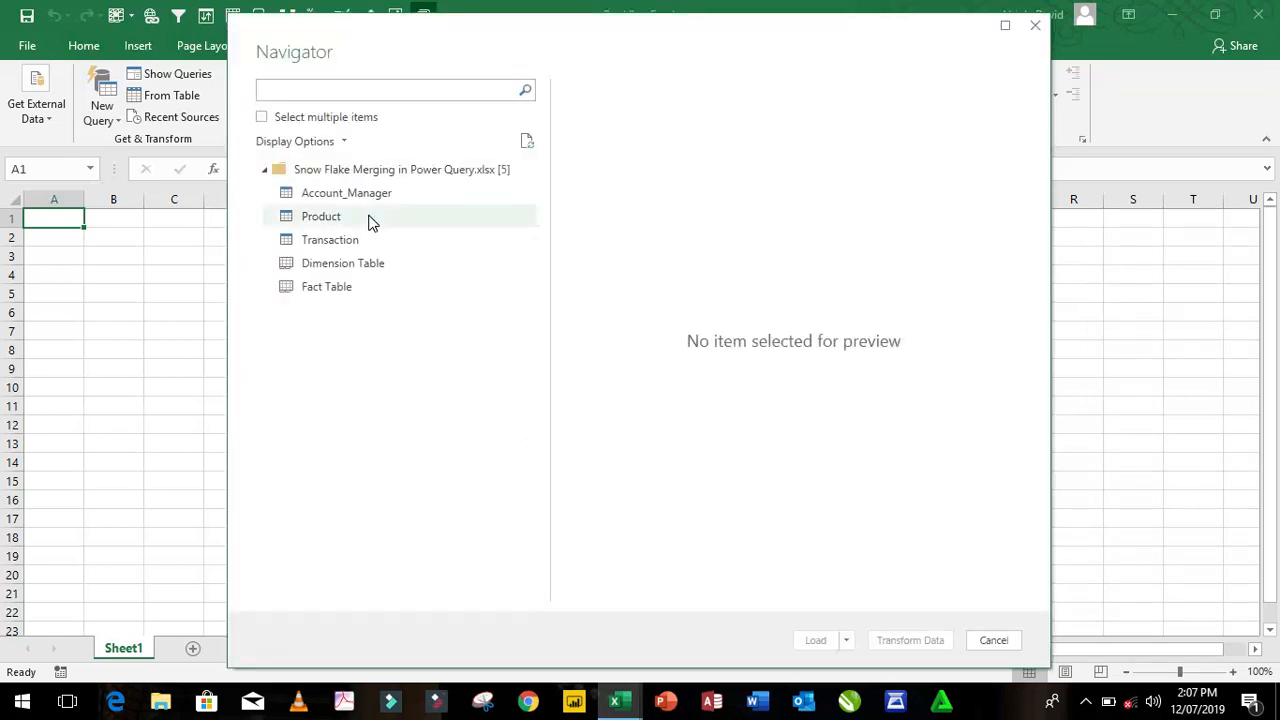
# Select the Account_Manager, Product and Transaction tables together and open them for transformation in the Power Query Editor.
pyautogui.click(262, 119)
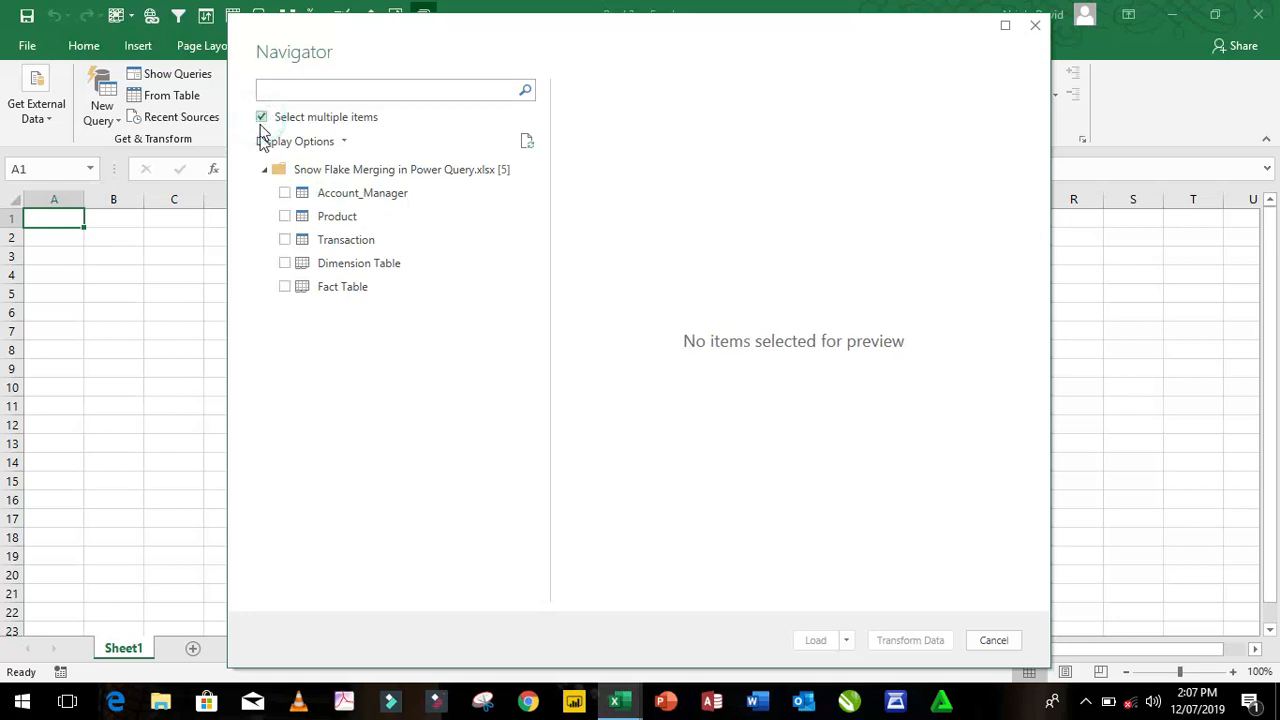
pyautogui.click(286, 194)
pyautogui.click(285, 217)
pyautogui.click(285, 240)
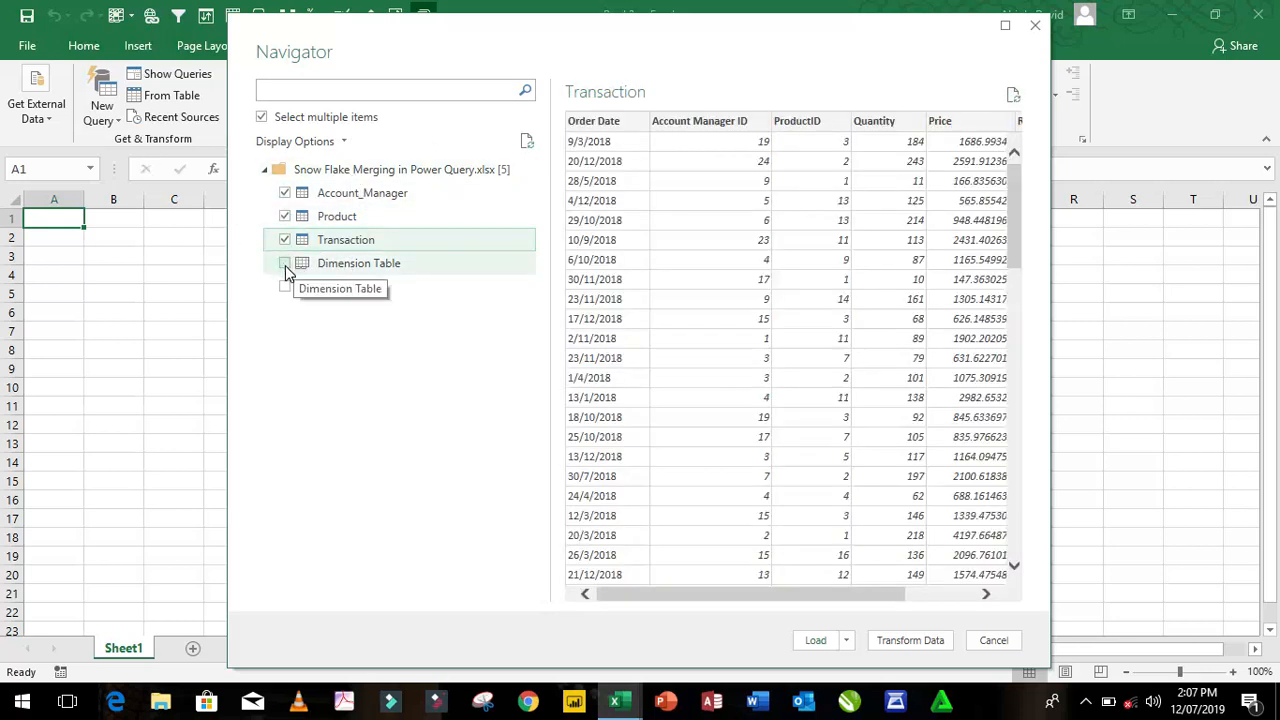
pyautogui.click(927, 648)
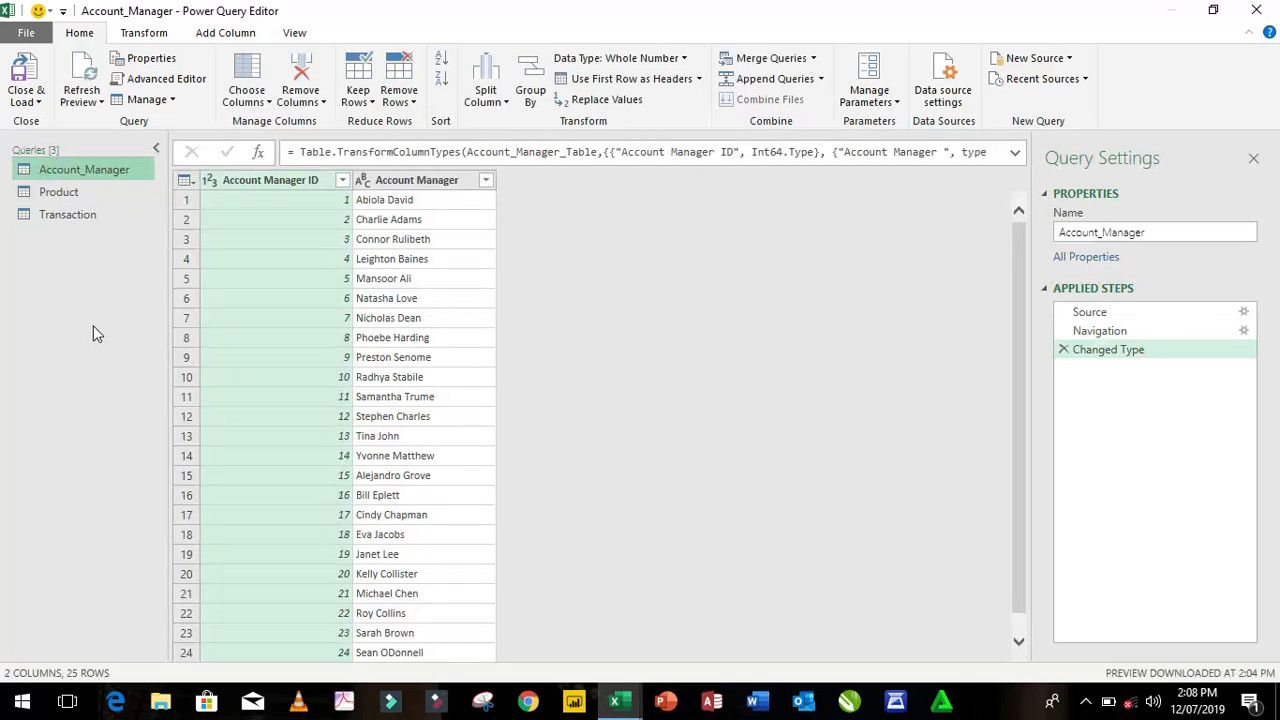
# Merge the Transaction query with Account_Manager, matching on Account Manager ID with a left outer join.
pyautogui.click(66, 217)
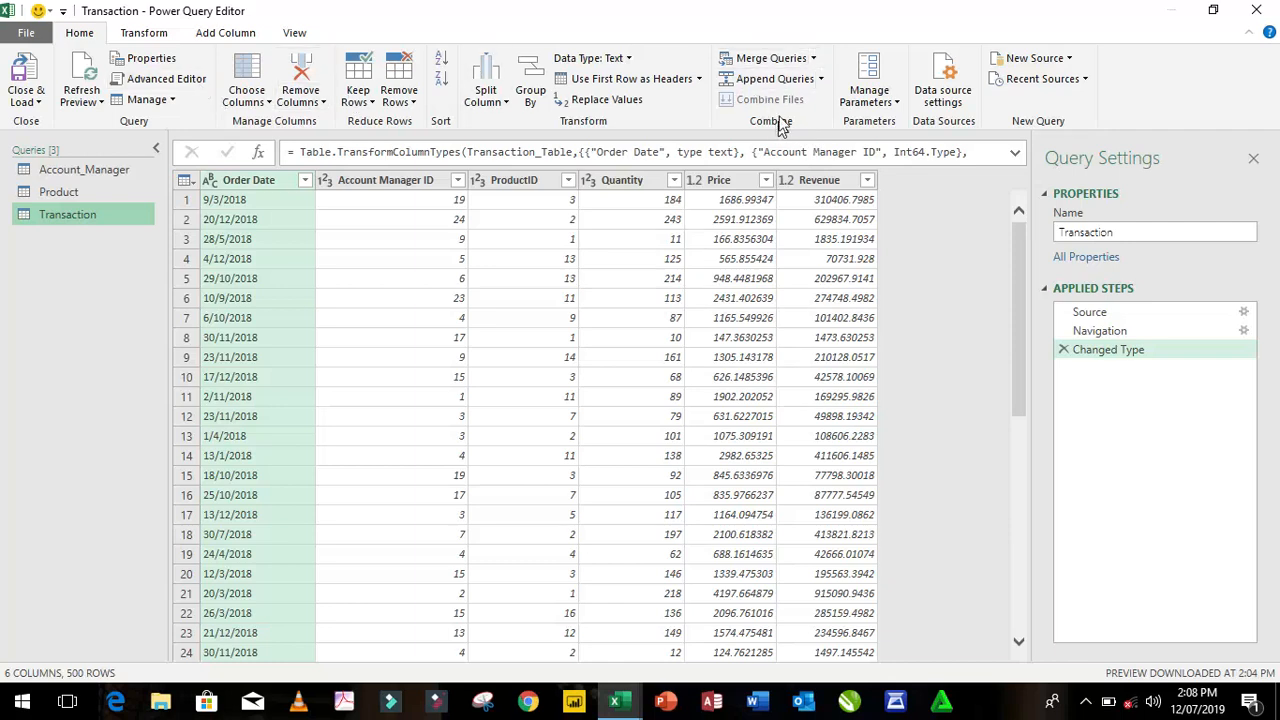
pyautogui.click(772, 60)
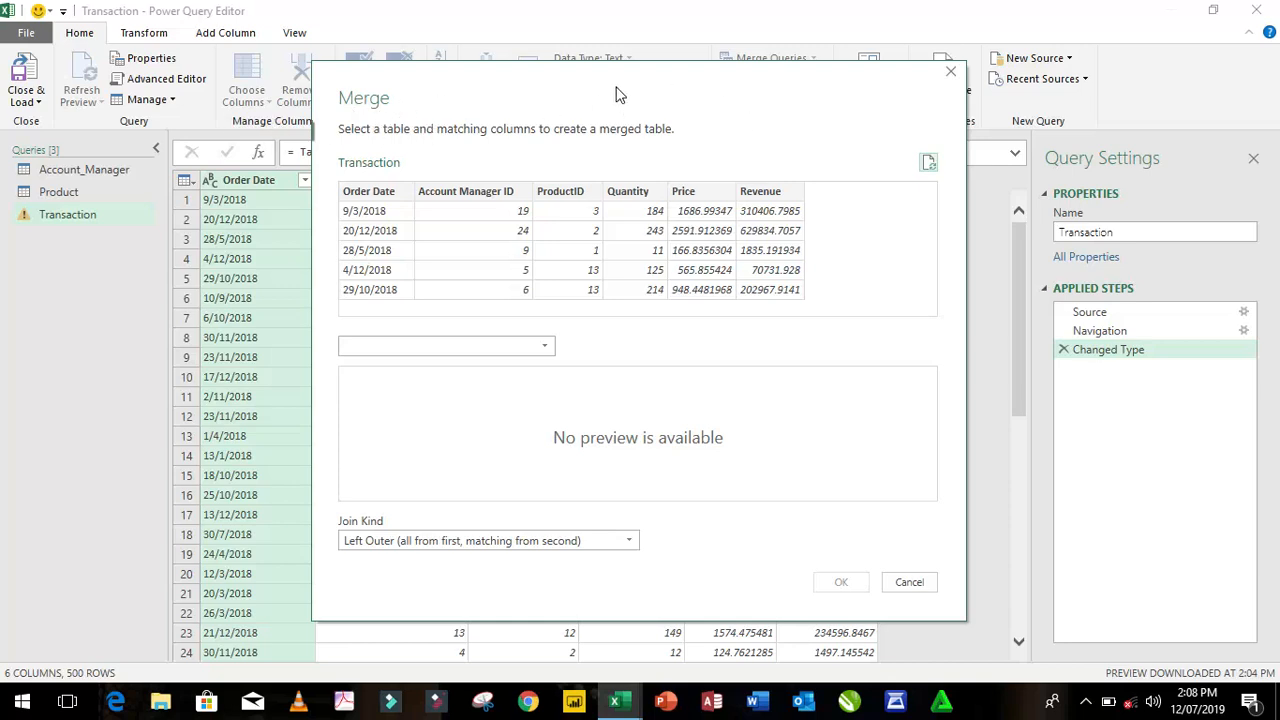
pyautogui.click(484, 195)
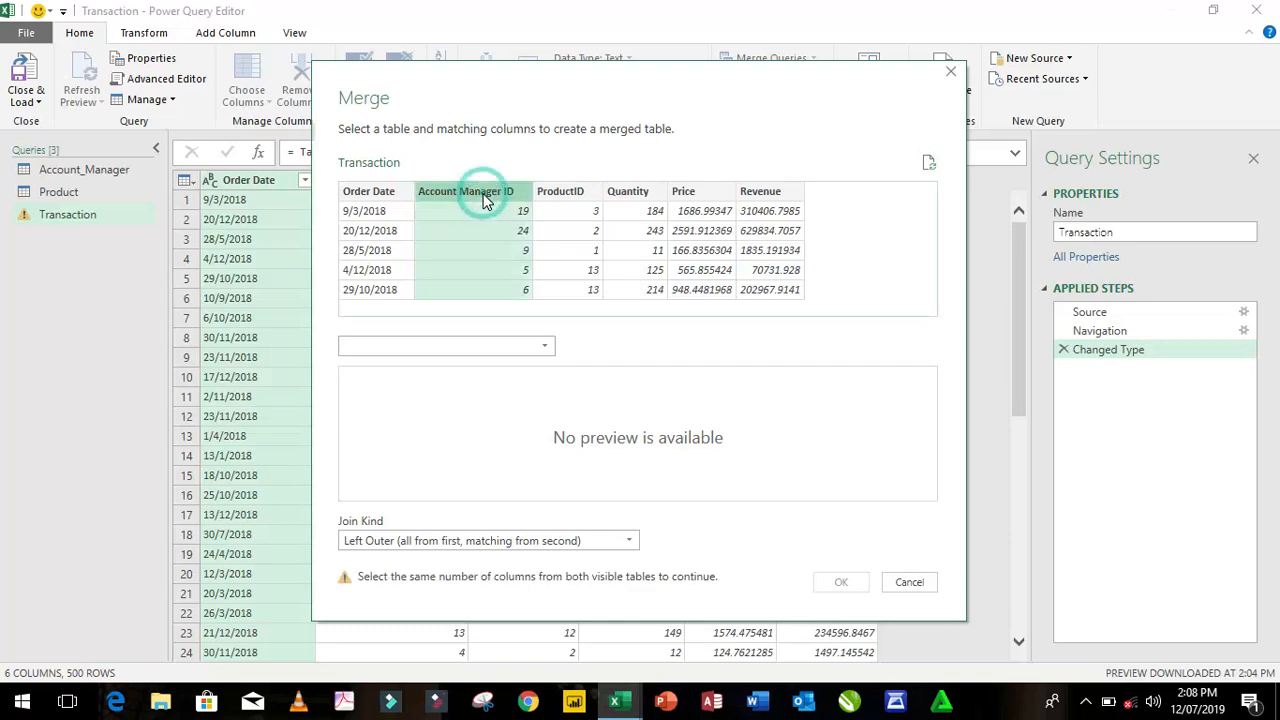
pyautogui.click(516, 347)
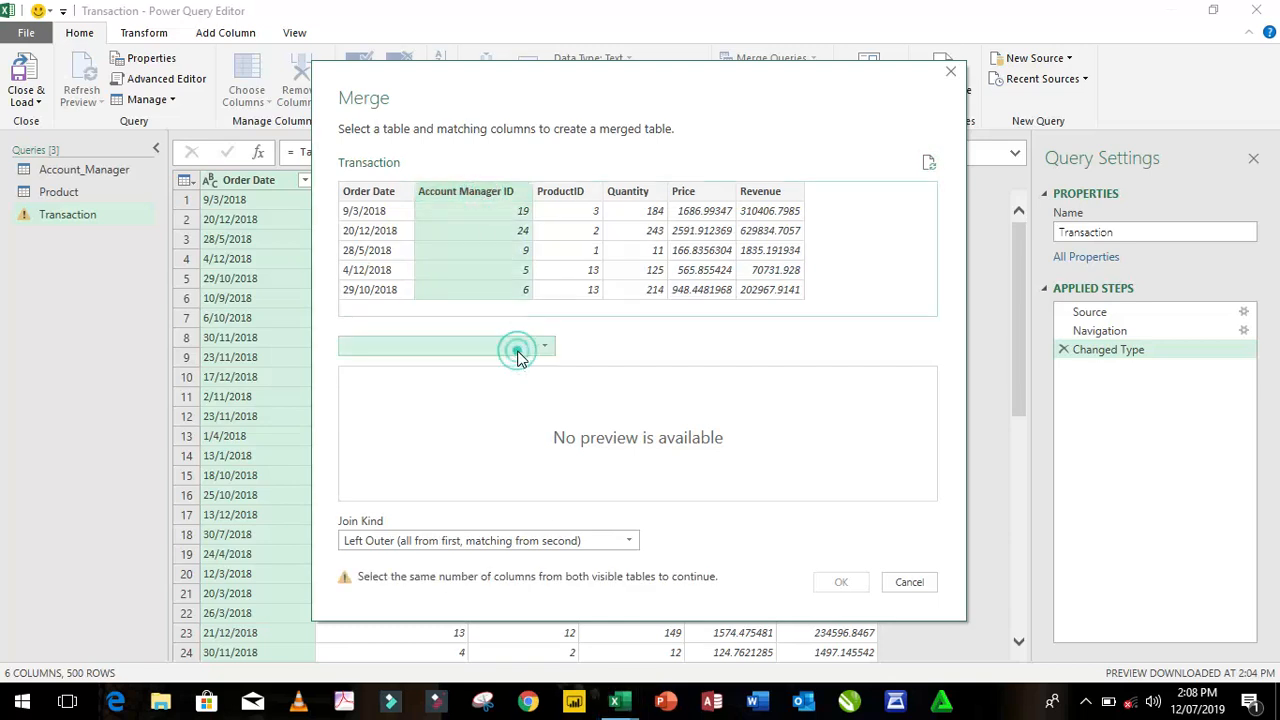
pyautogui.click(426, 369)
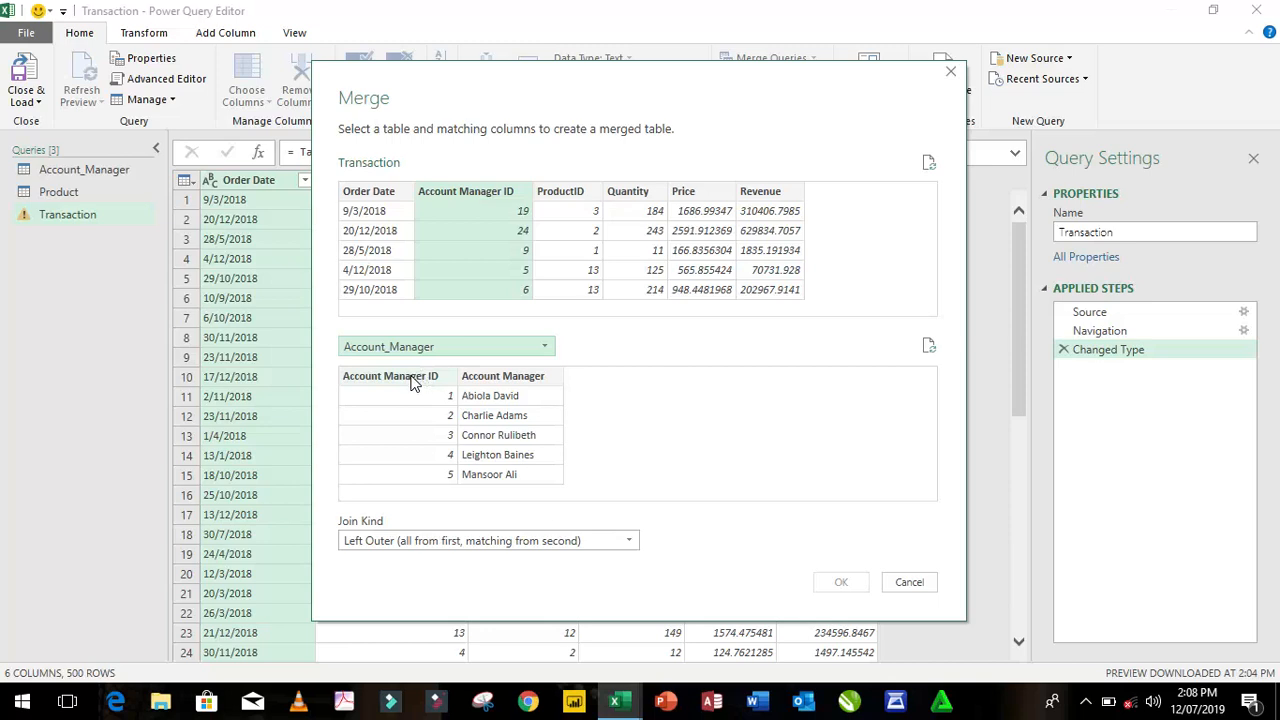
pyautogui.click(410, 377)
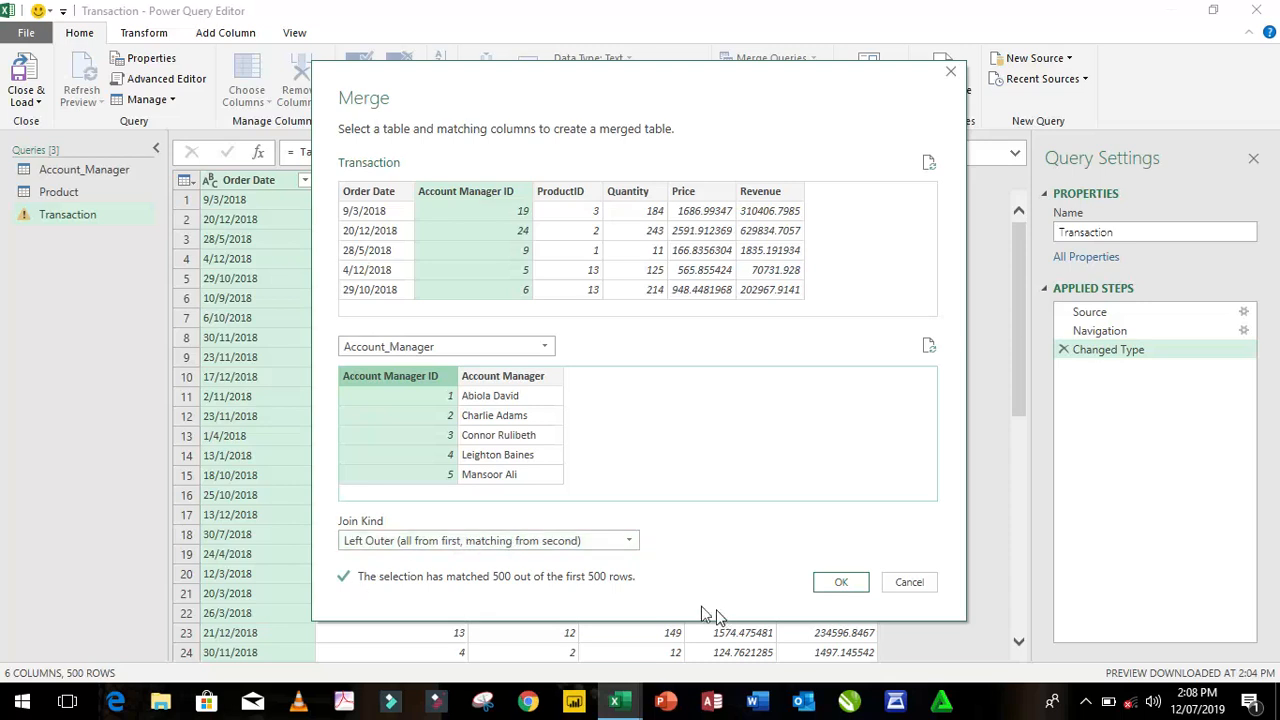
pyautogui.click(841, 582)
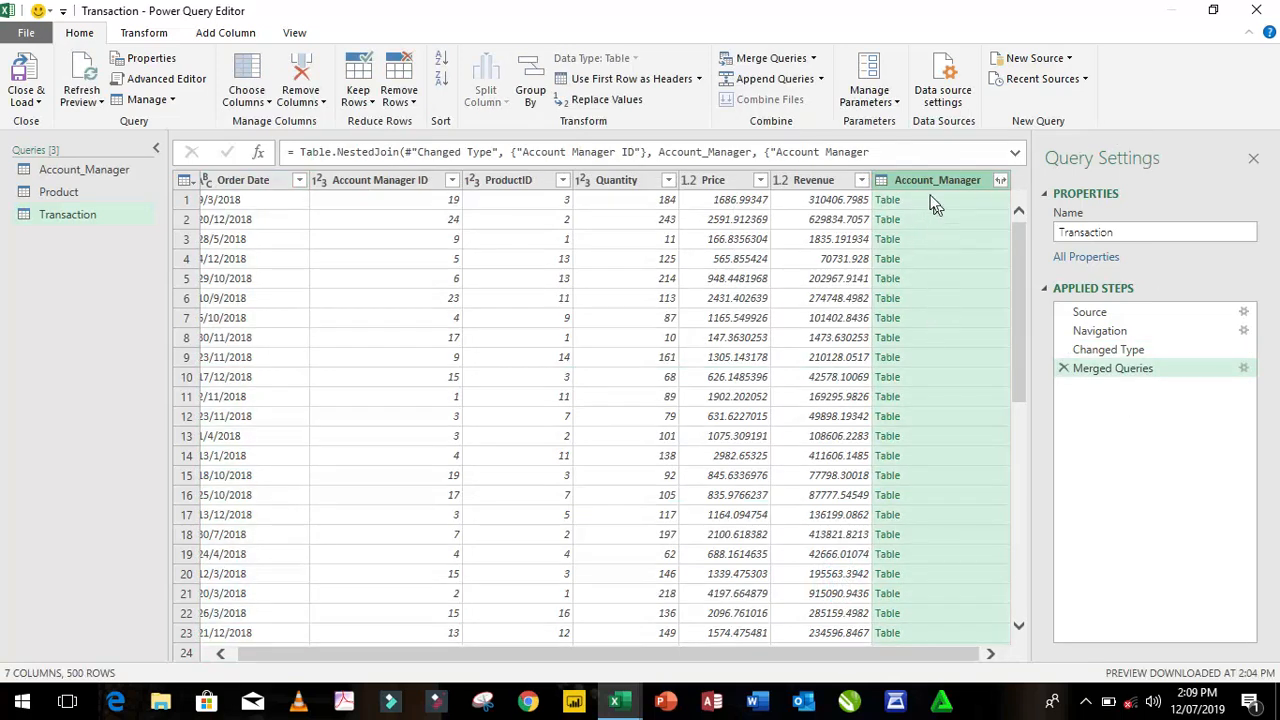
# Expand the merged Account_Manager column to only the Account Manager field, without the original column name as prefix.
pyautogui.click(1001, 182)
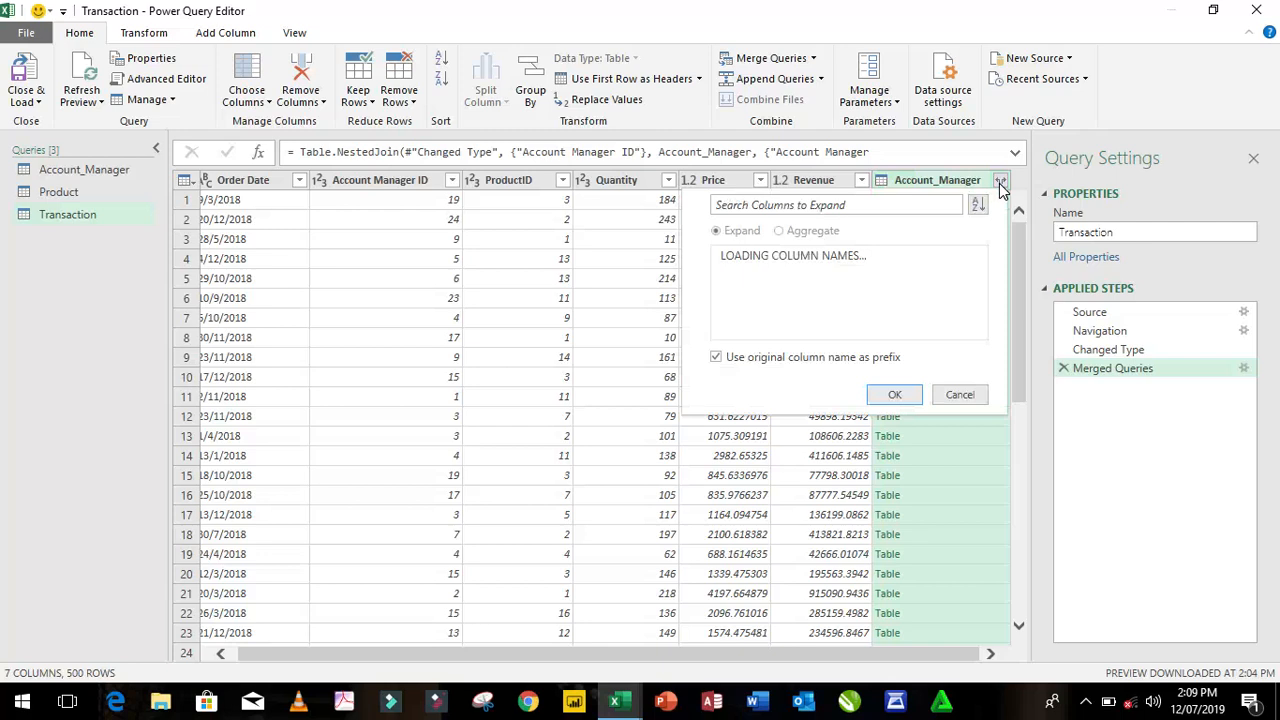
pyautogui.click(716, 359)
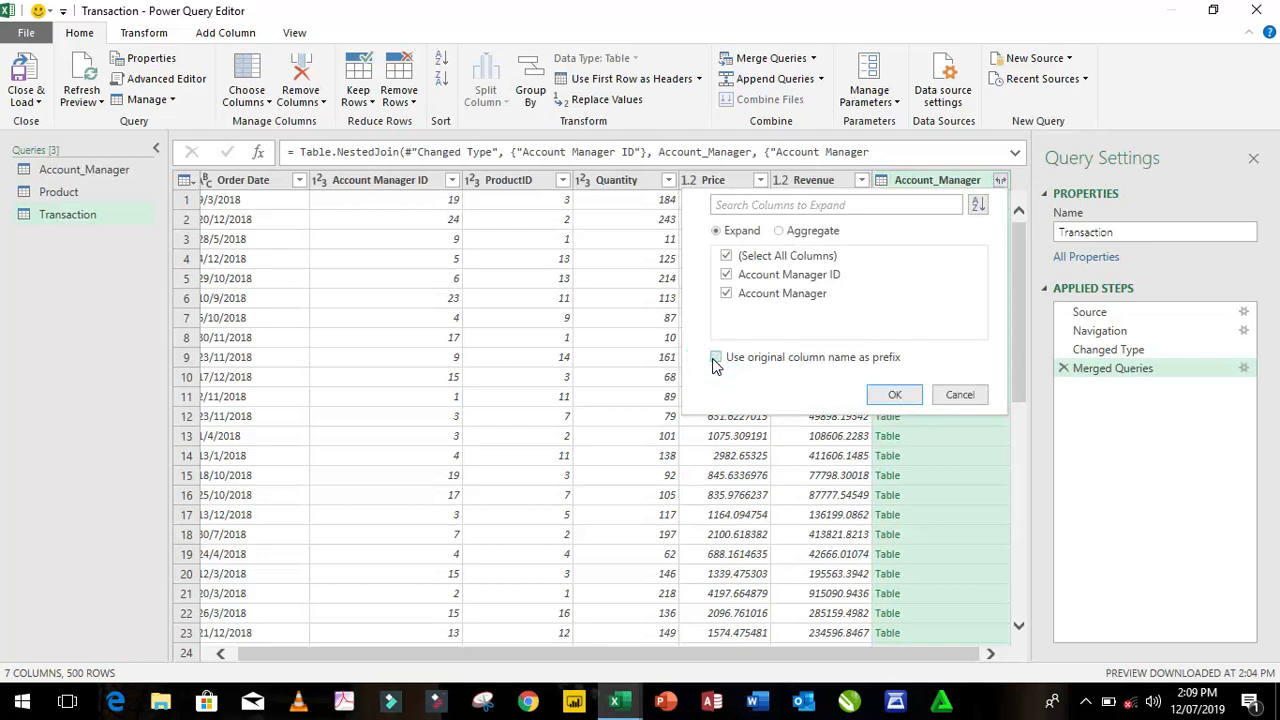
pyautogui.click(727, 256)
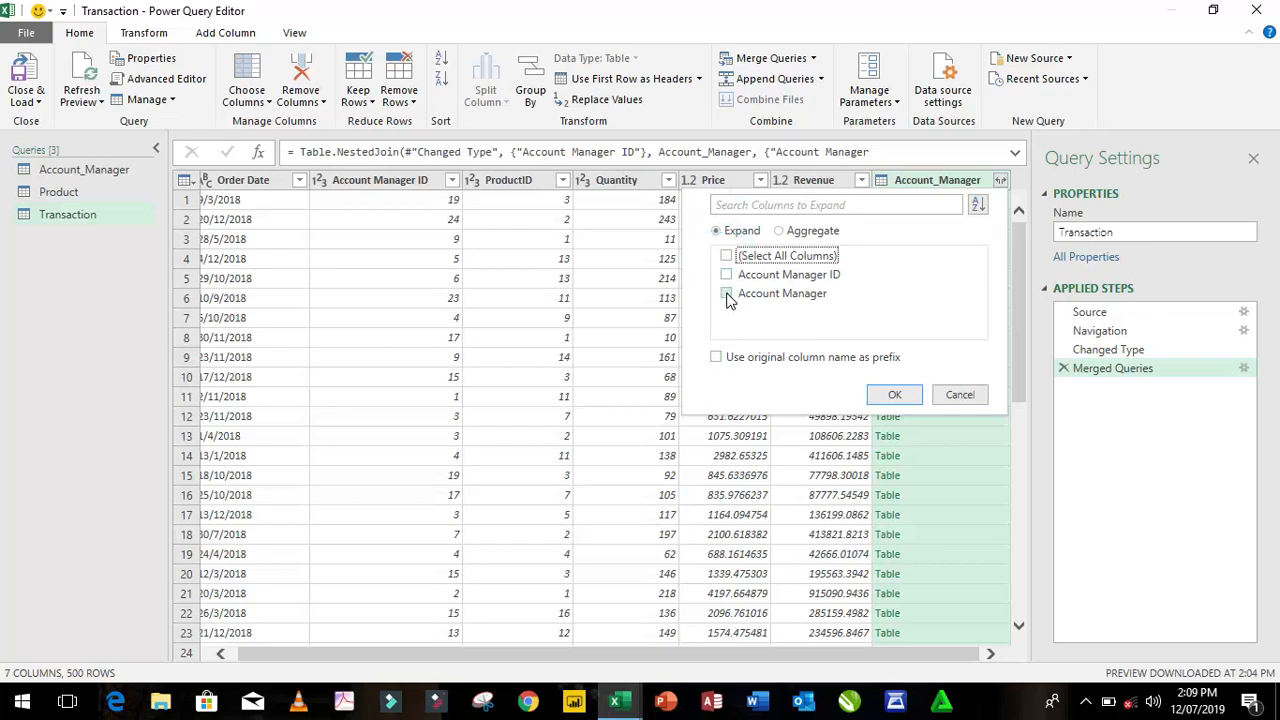
pyautogui.click(727, 296)
pyautogui.click(891, 393)
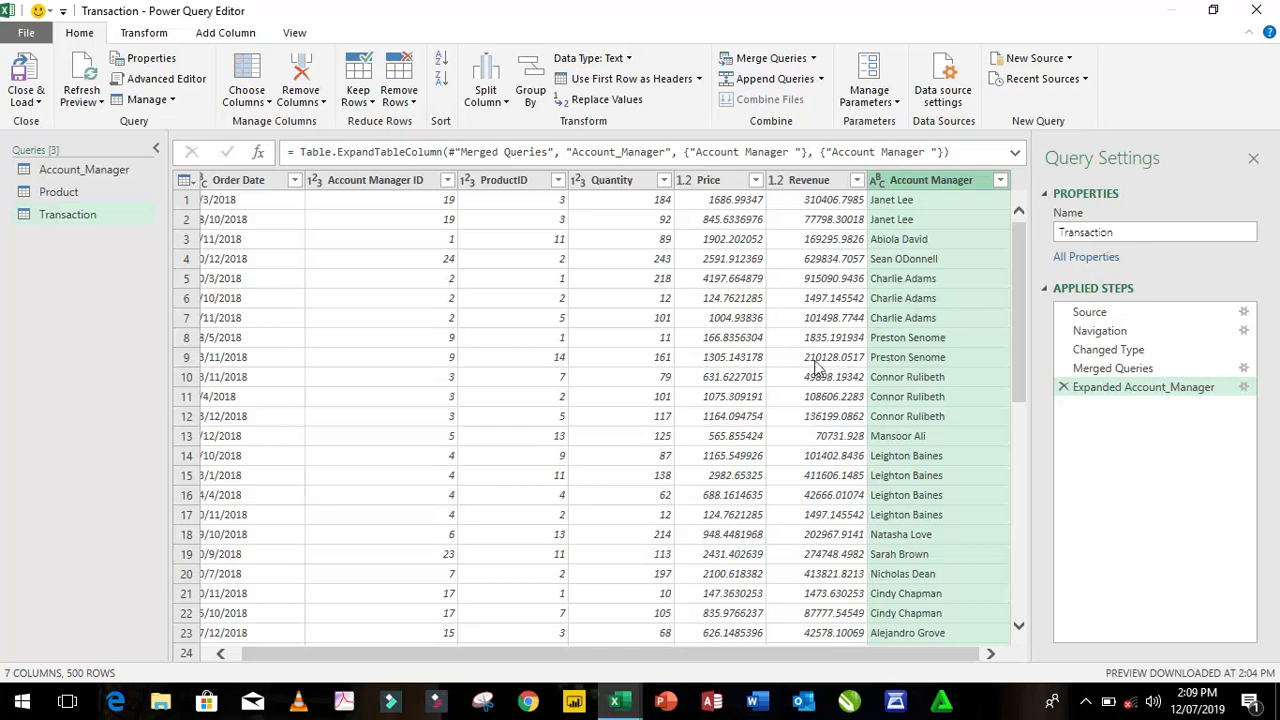
# Merge the Transaction query with Product, matching on ProductID with a left outer join.
pyautogui.click(773, 62)
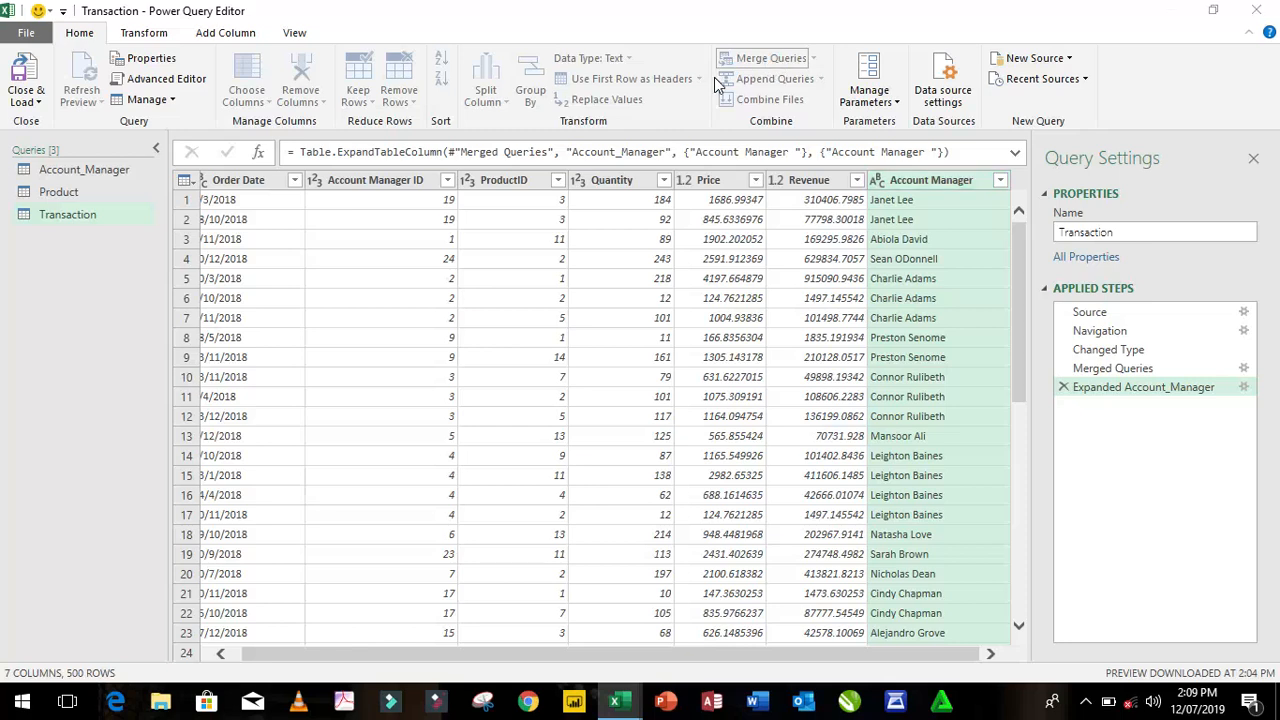
pyautogui.click(560, 200)
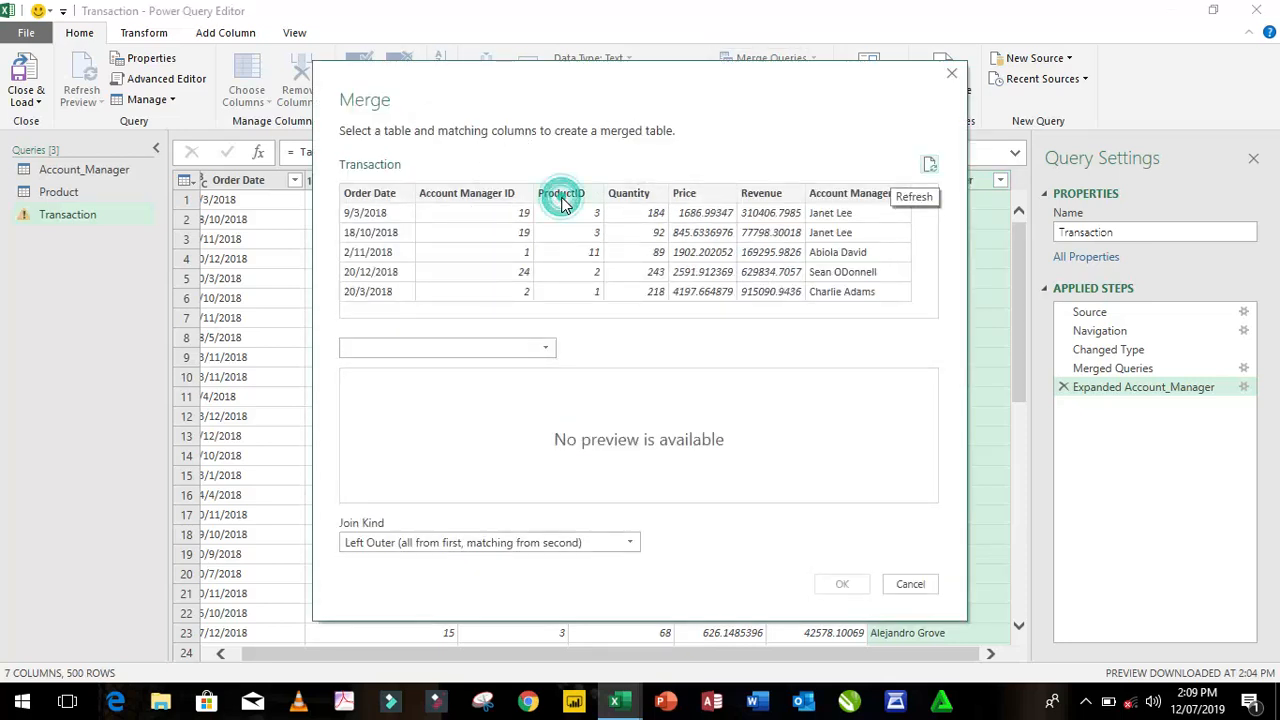
pyautogui.click(534, 346)
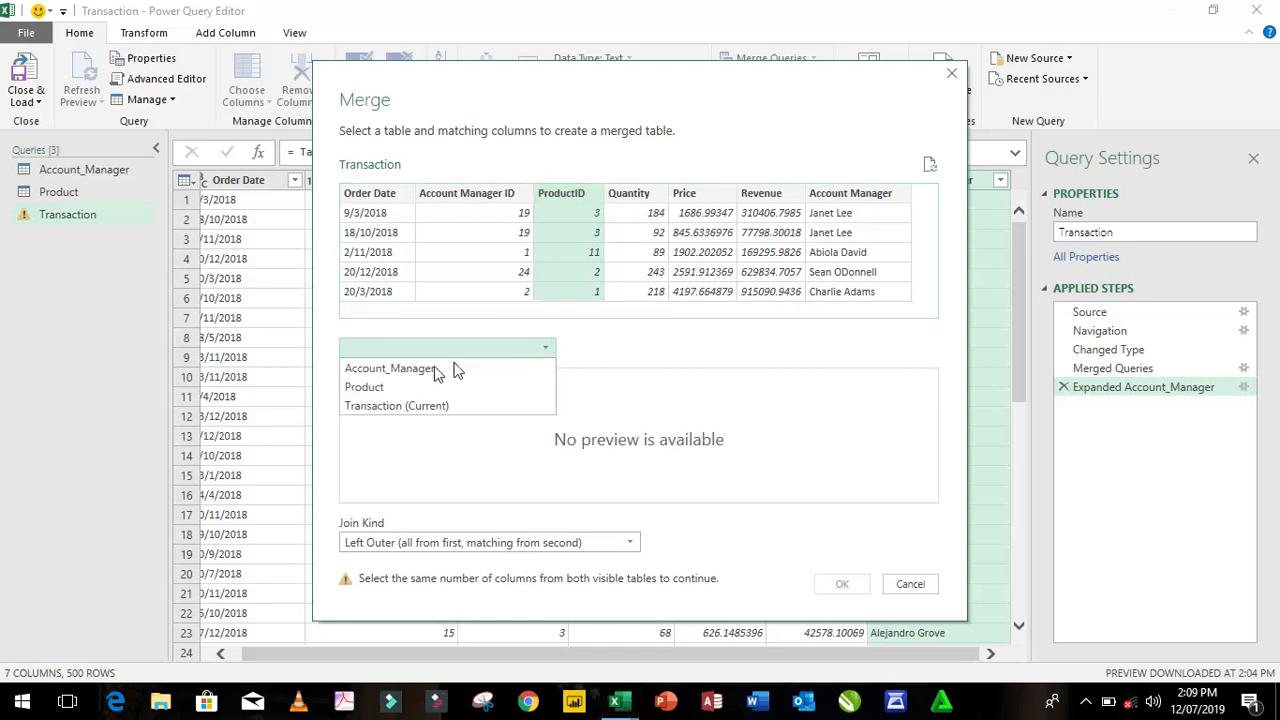
pyautogui.click(383, 389)
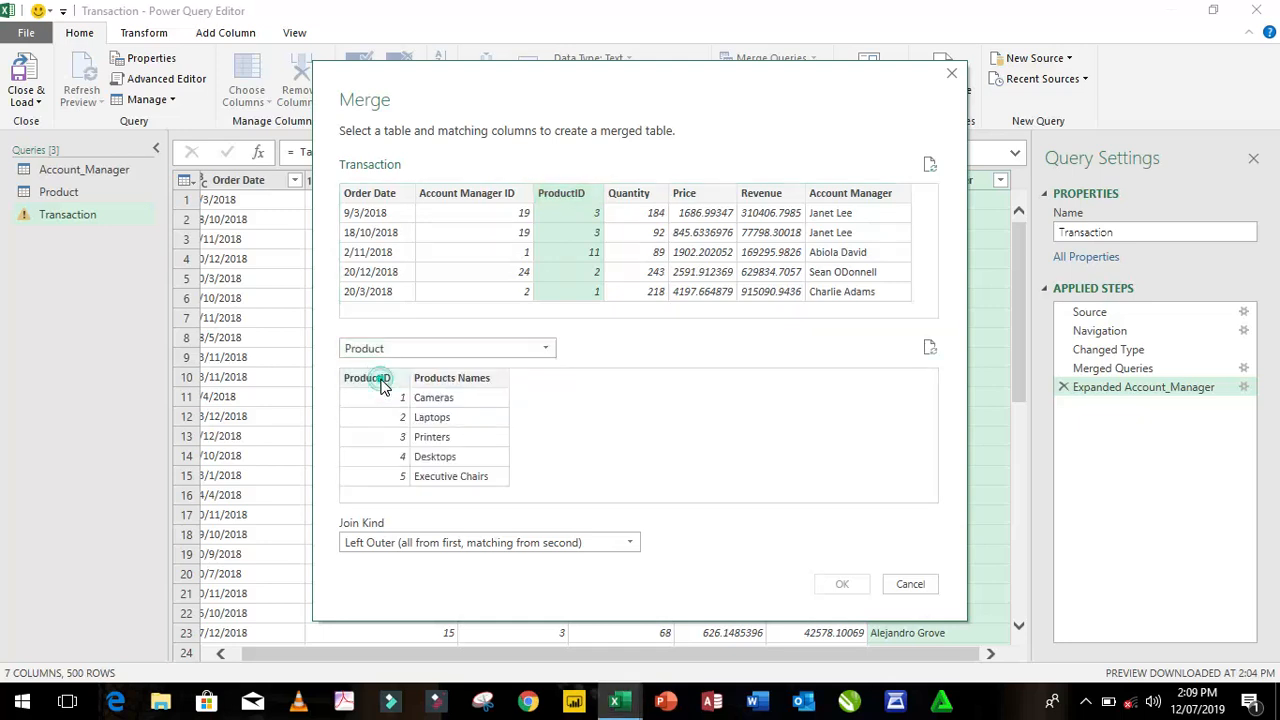
pyautogui.click(385, 380)
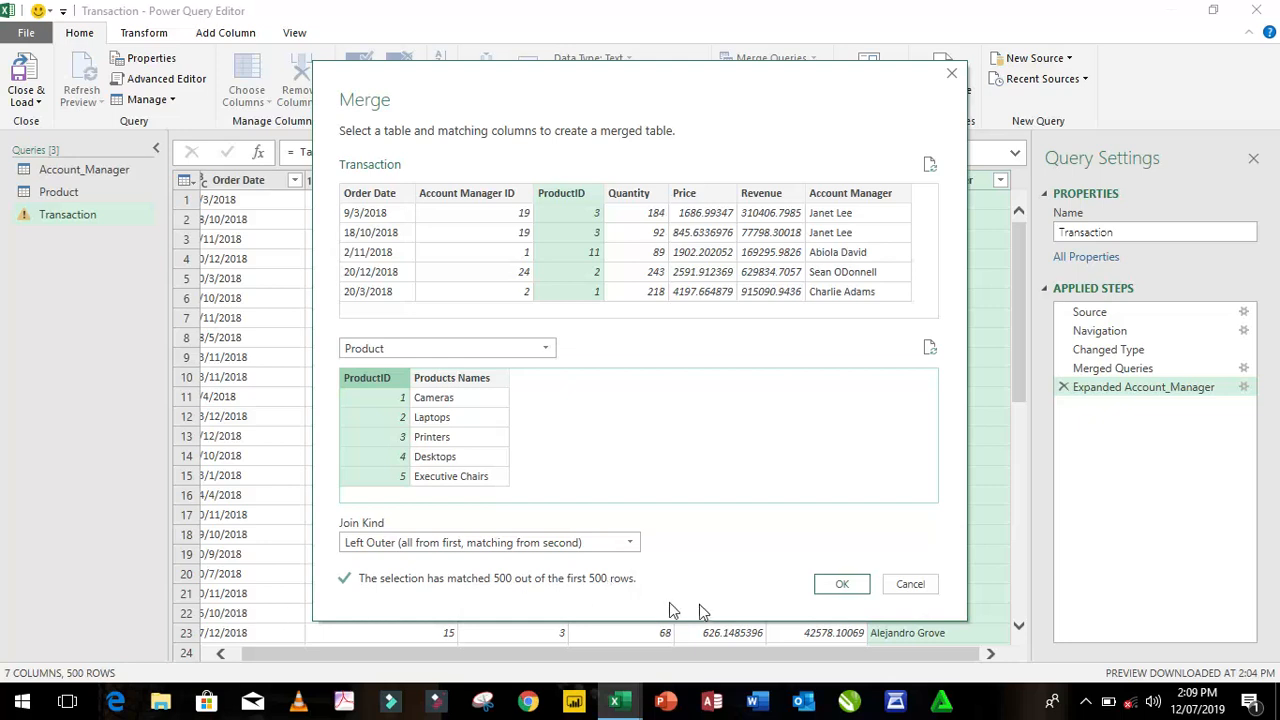
pyautogui.click(833, 580)
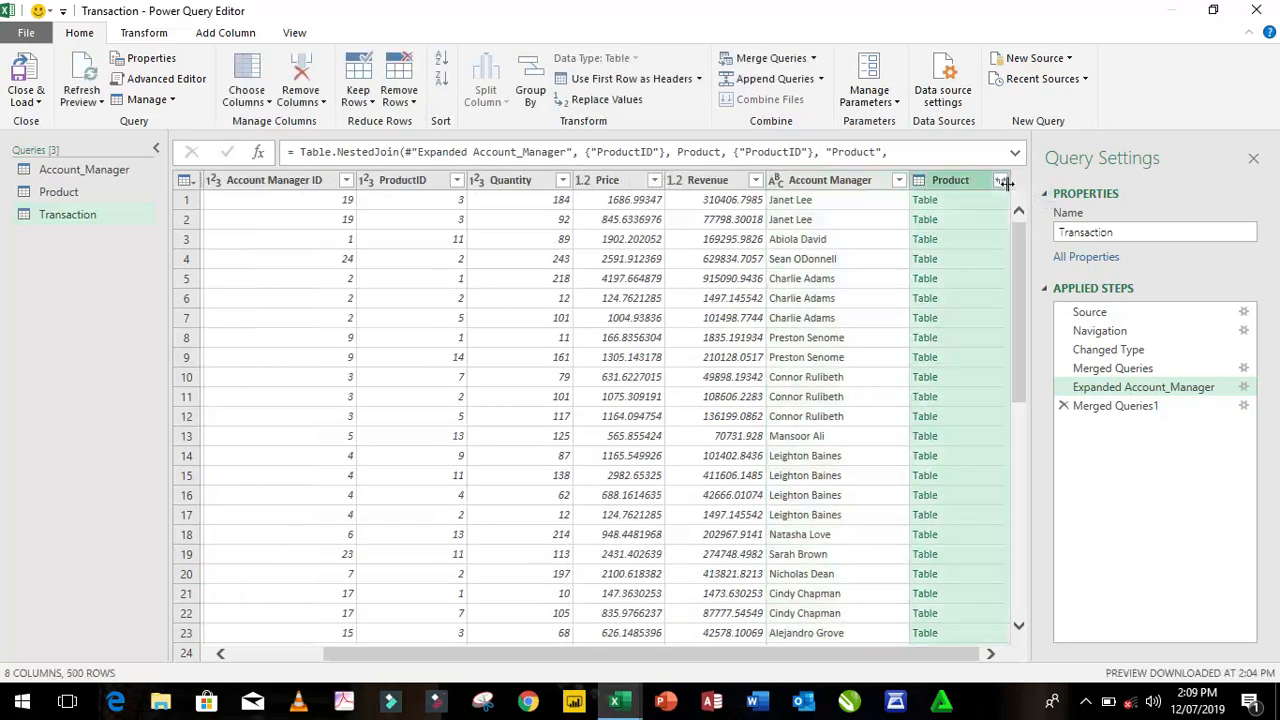
# Expand the merged Product column to only the Products Names field, without a column name prefix.
pyautogui.click(1002, 184)
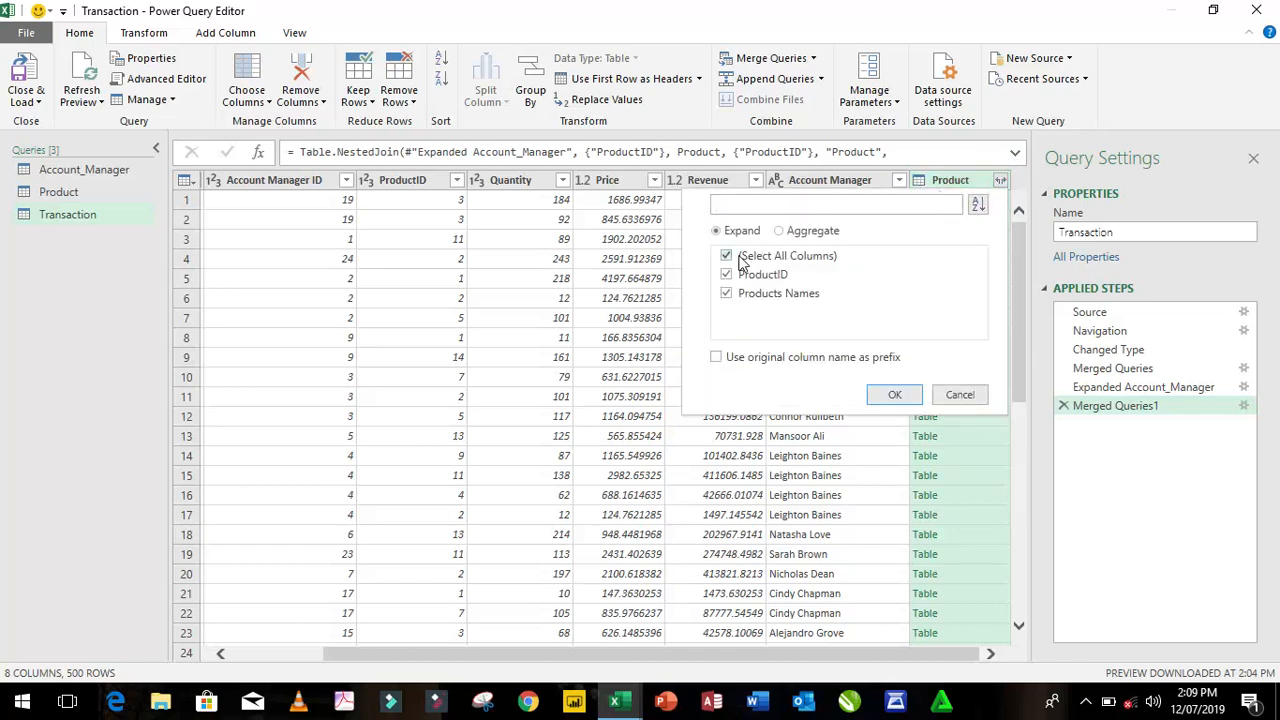
pyautogui.click(727, 257)
pyautogui.click(727, 295)
pyautogui.click(895, 395)
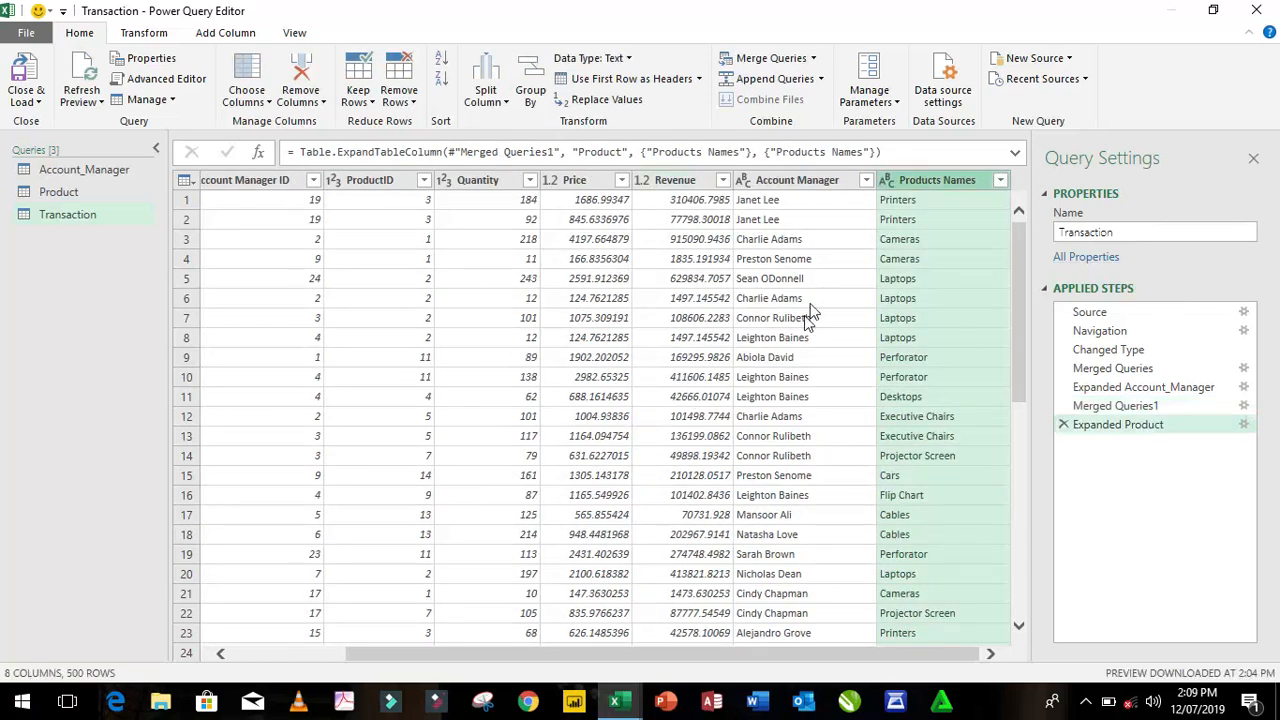
# Remove the Account Manager ID and ProductID columns from the Transaction query.
pyautogui.click(257, 184)
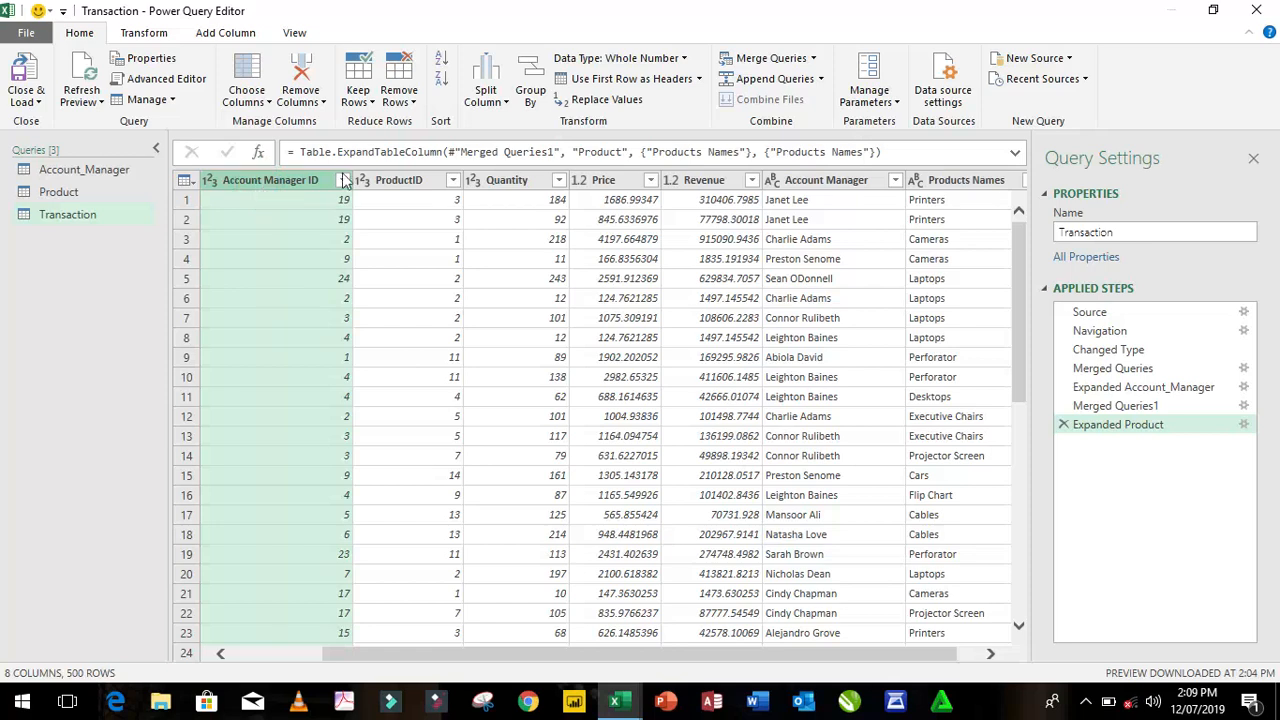
pyautogui.keyDown('ctrl'); pyautogui.click(397, 183); pyautogui.keyUp('ctrl')
pyautogui.rightClick(397, 183)
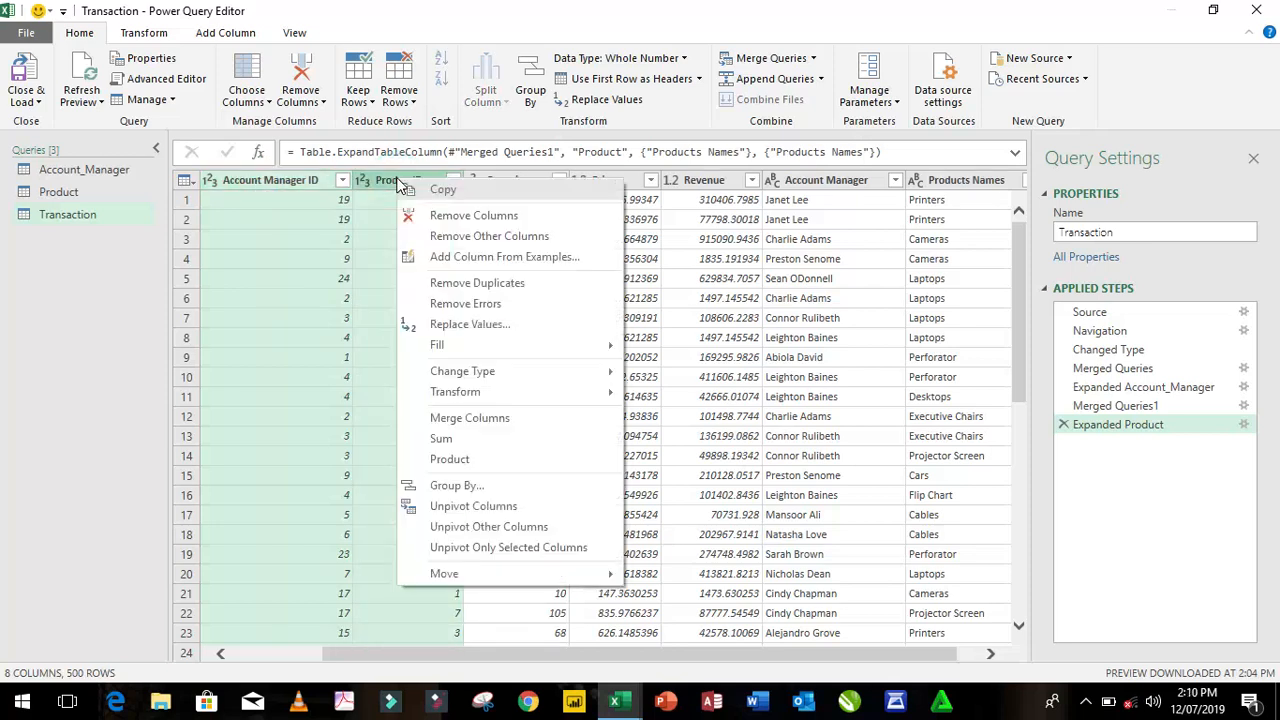
pyautogui.click(442, 219)
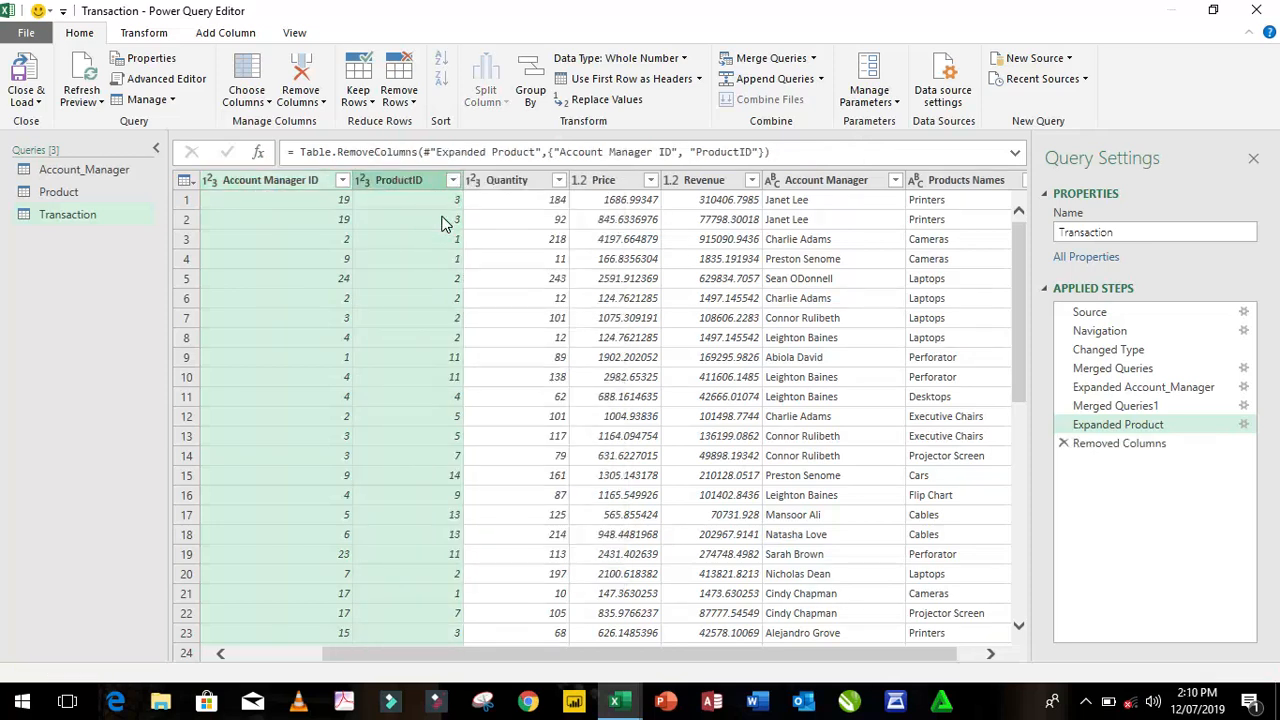